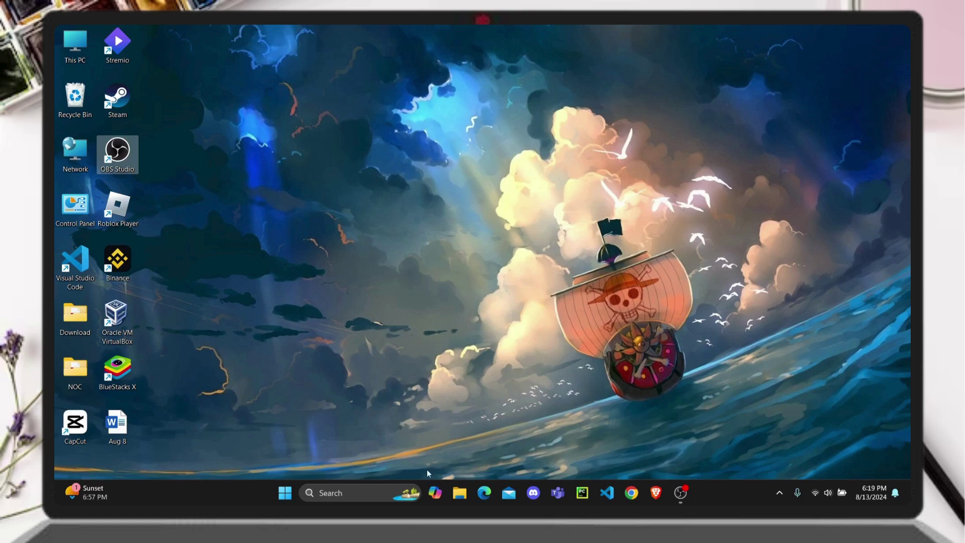
Step: Search Windows for Device Manager and open it
click(338, 487)
text(evice)
key(BackSpace)
key(BackSpace)
key(BackSpace)
key(BackSpace)
key(BackSpace)
text(dem)
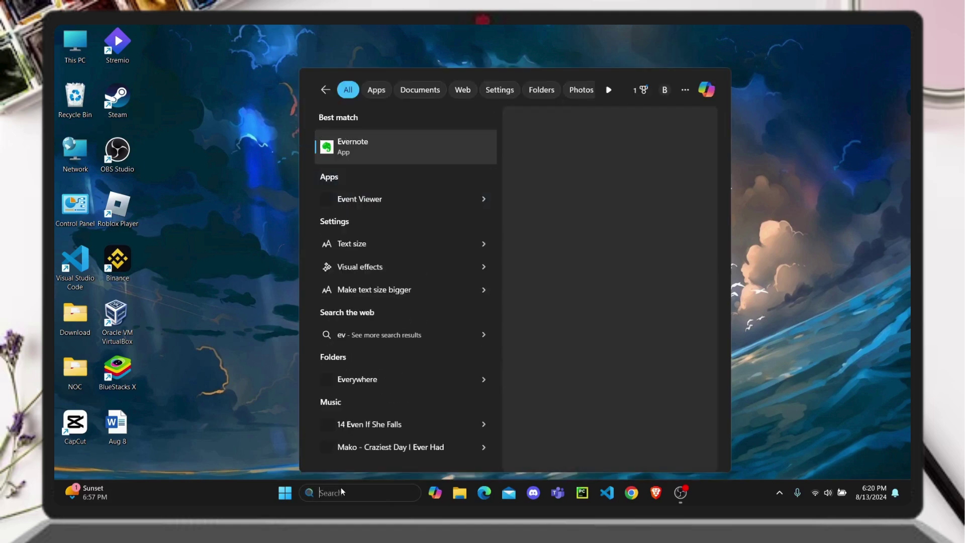
key(BackSpace)
text(vi)
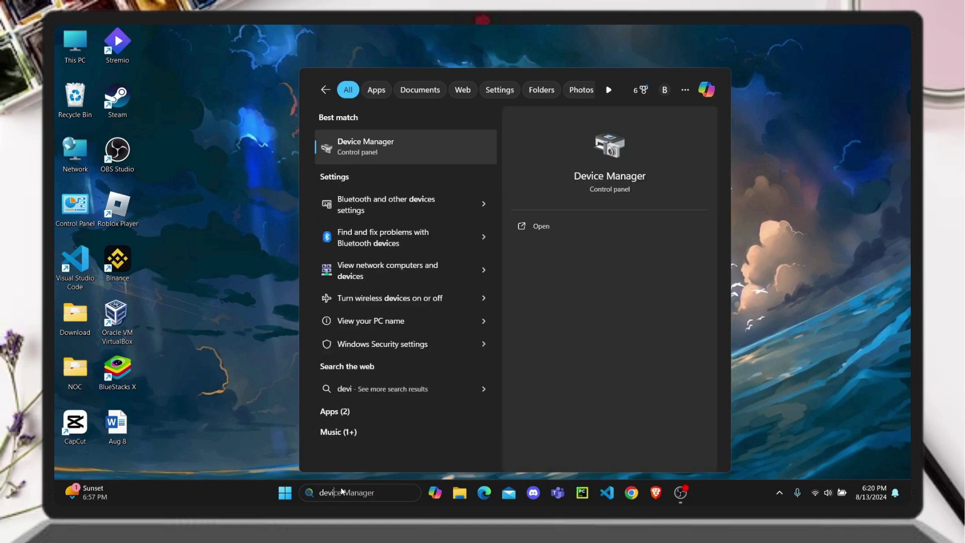
key(Return)
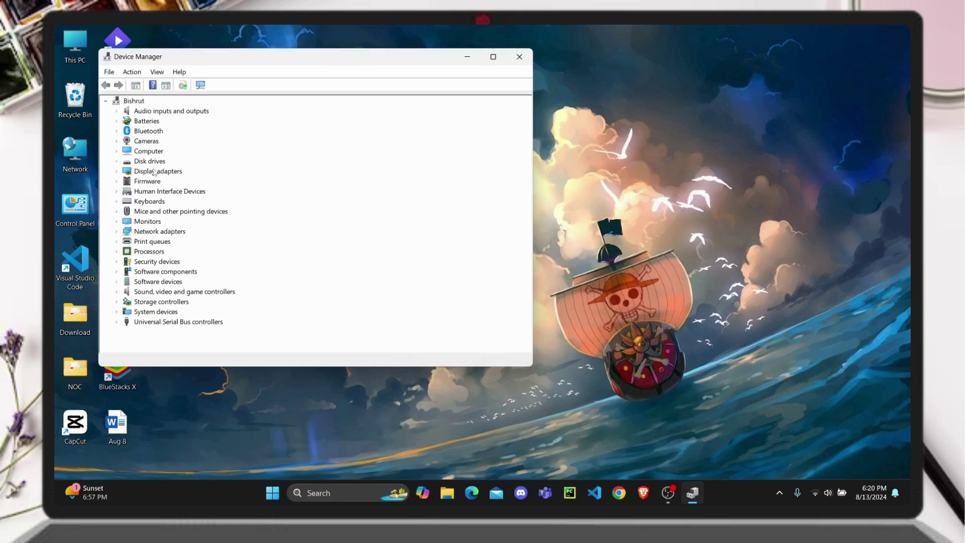
Step: Expand the network adapters category and view the general properties of the Bluetooth Device (Personal Area Network)
click(161, 232)
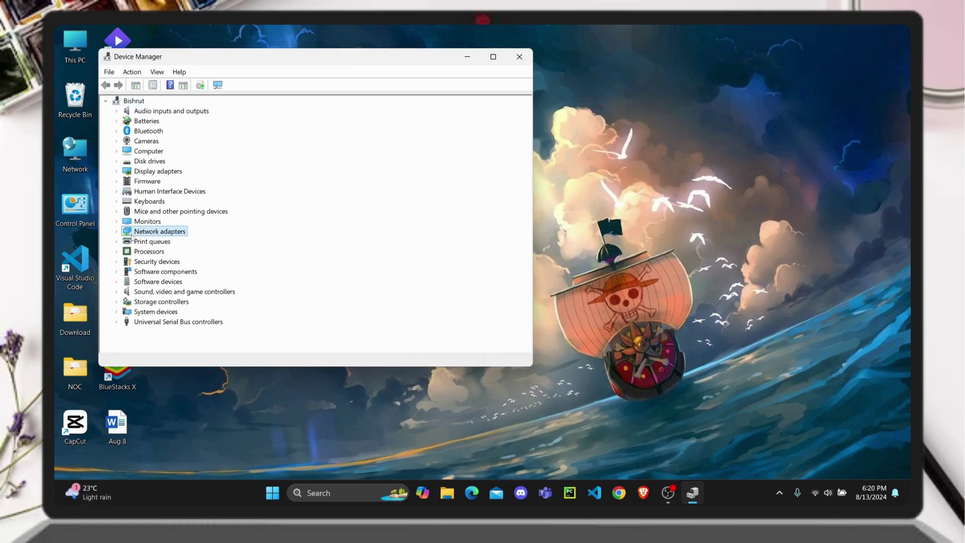
click(116, 232)
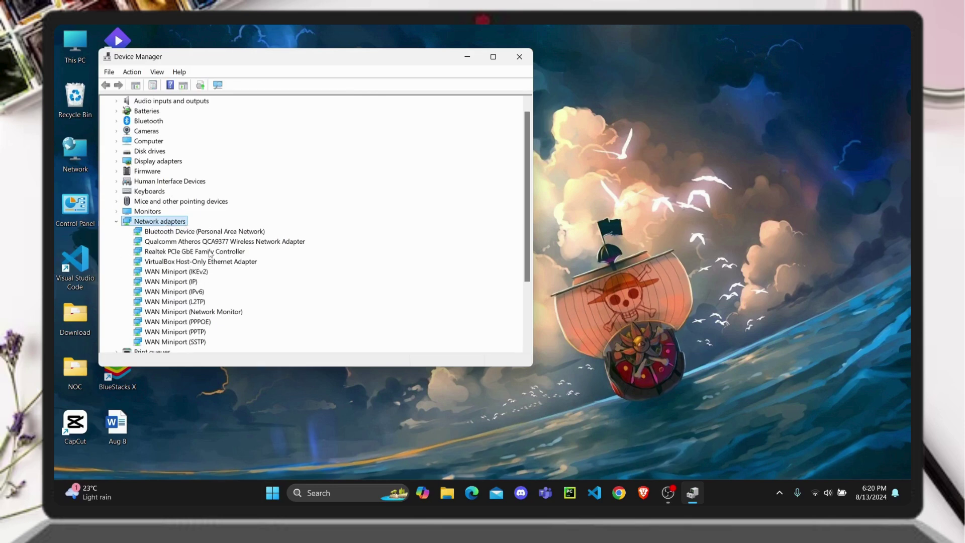
click(194, 233)
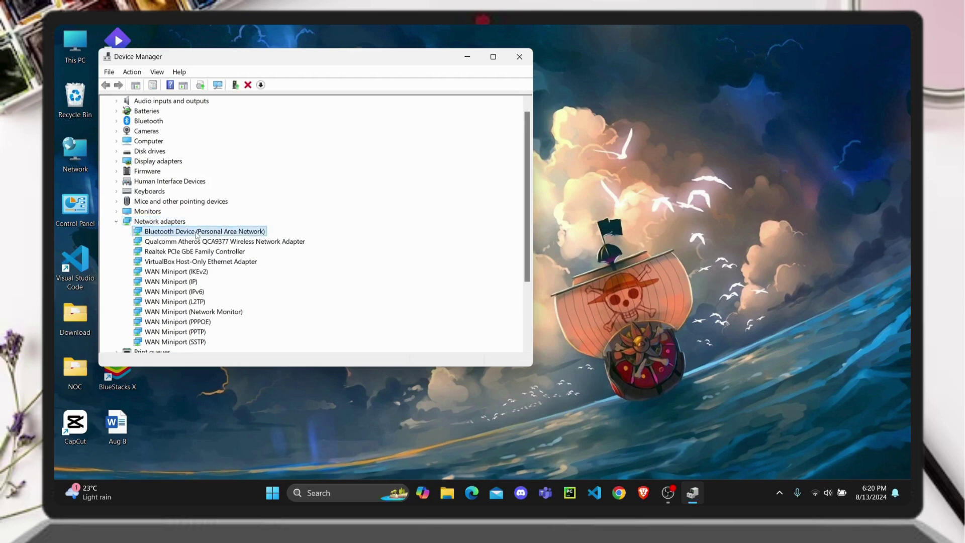
right_click(184, 237)
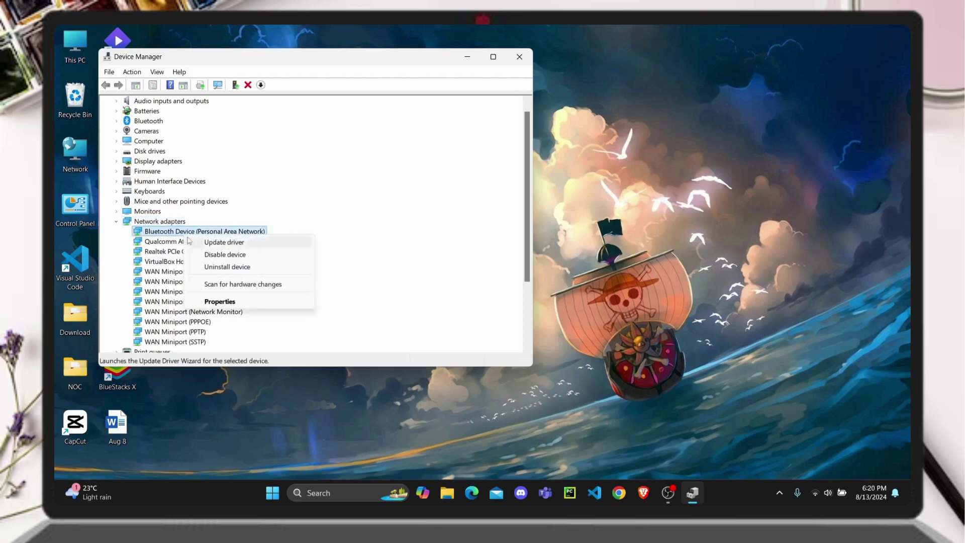
click(232, 302)
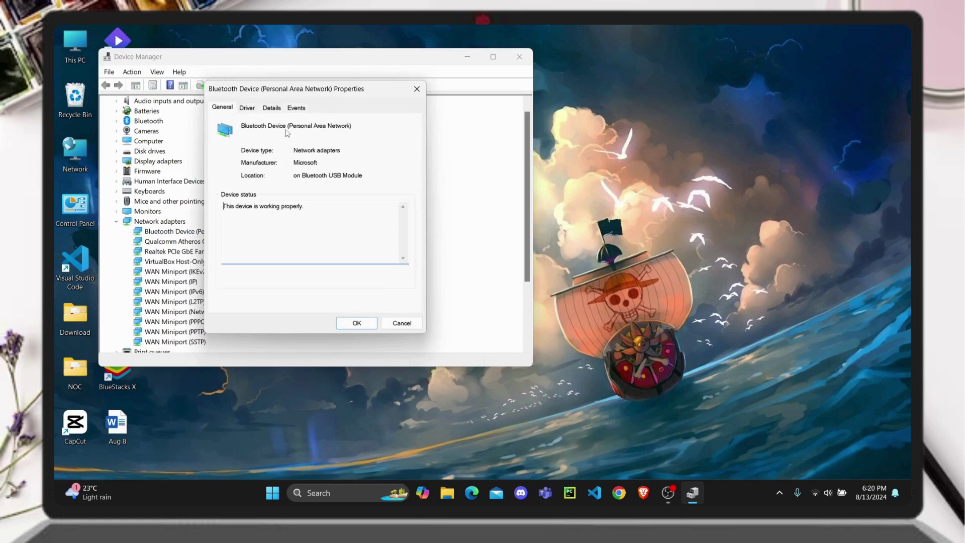
click(416, 89)
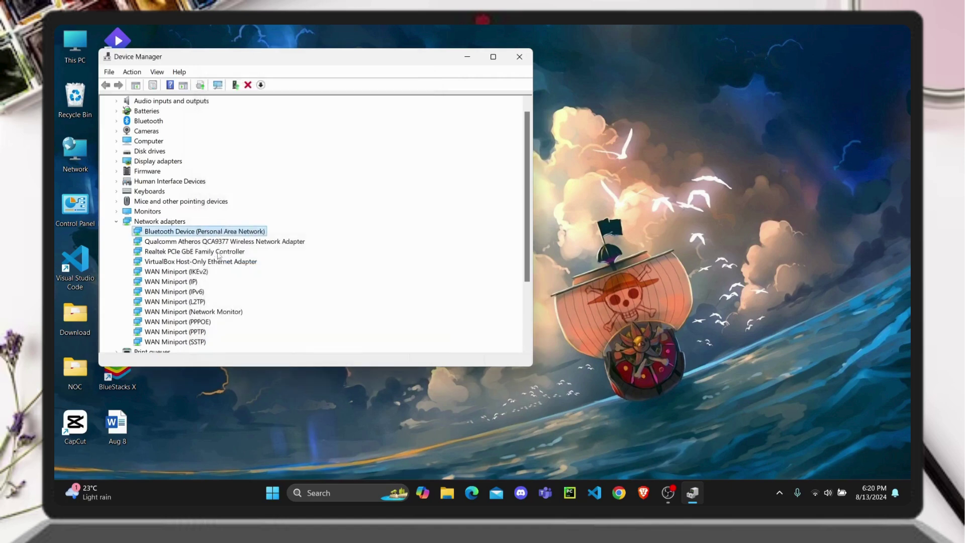
Step: Review the advanced properties and D0 PacketCoalescing value options of the Qualcomm Atheros QCA9377 wireless adapter, mute the system sound, and close Device Manager
right_click(225, 242)
click(280, 307)
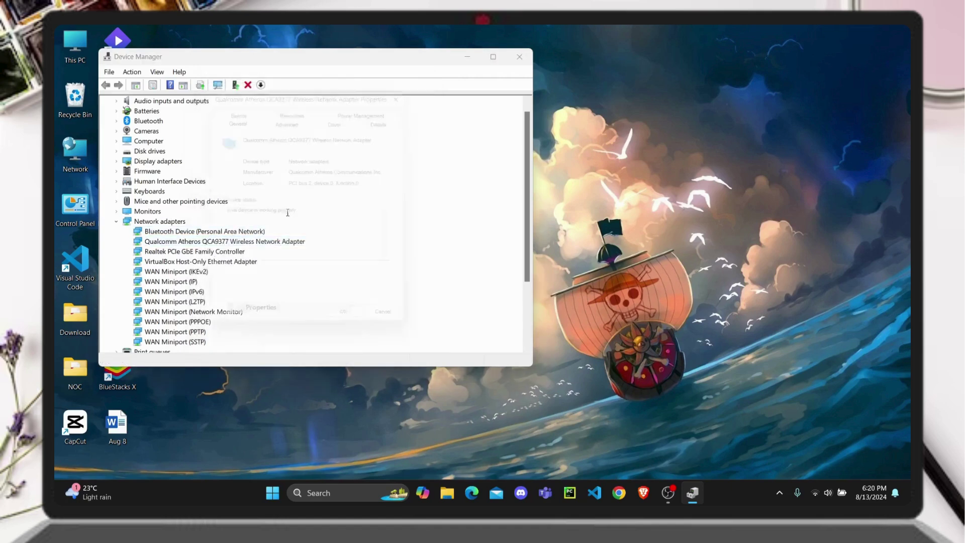
click(292, 124)
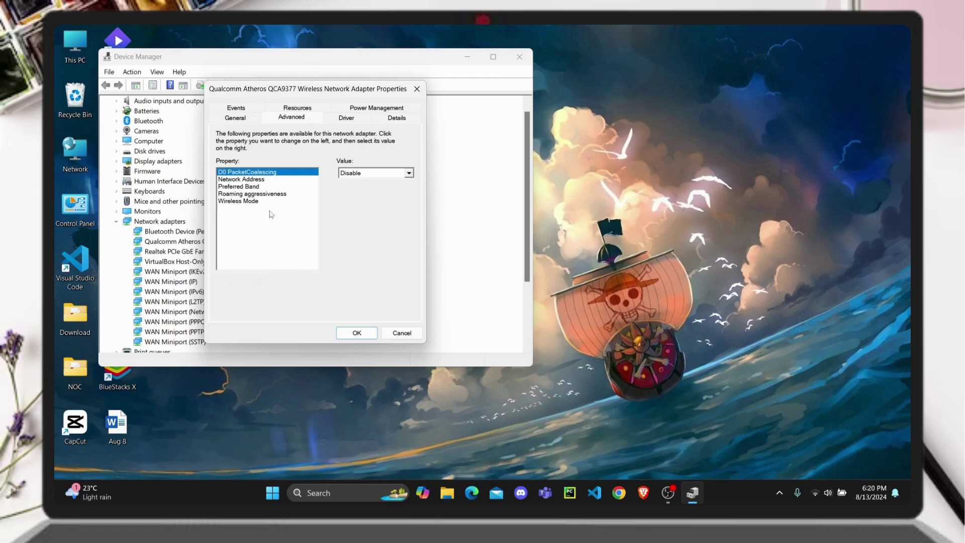
click(618, 221)
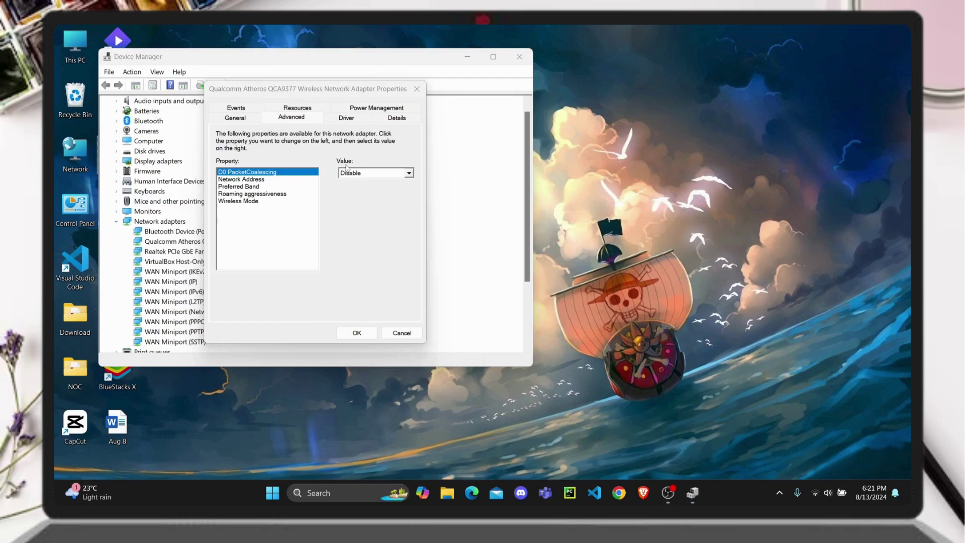
click(409, 173)
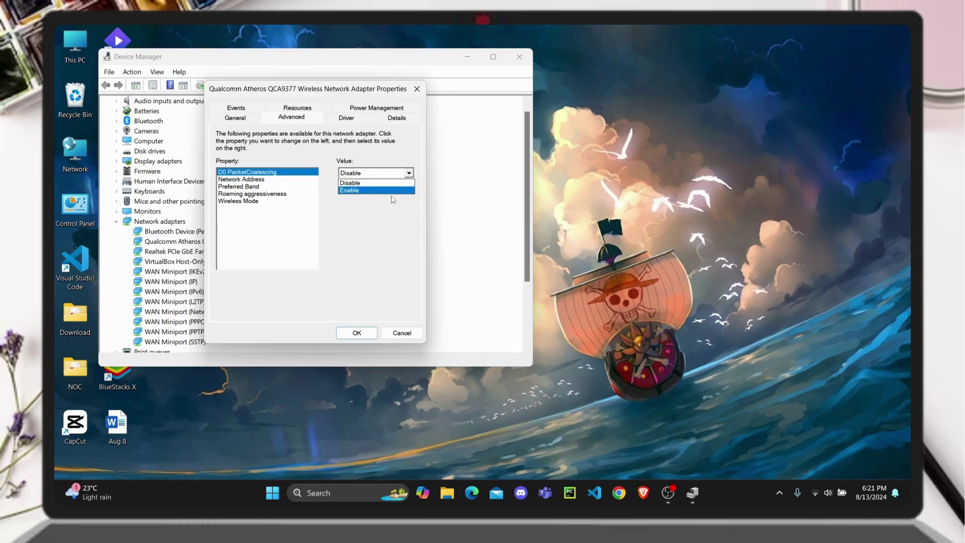
click(741, 156)
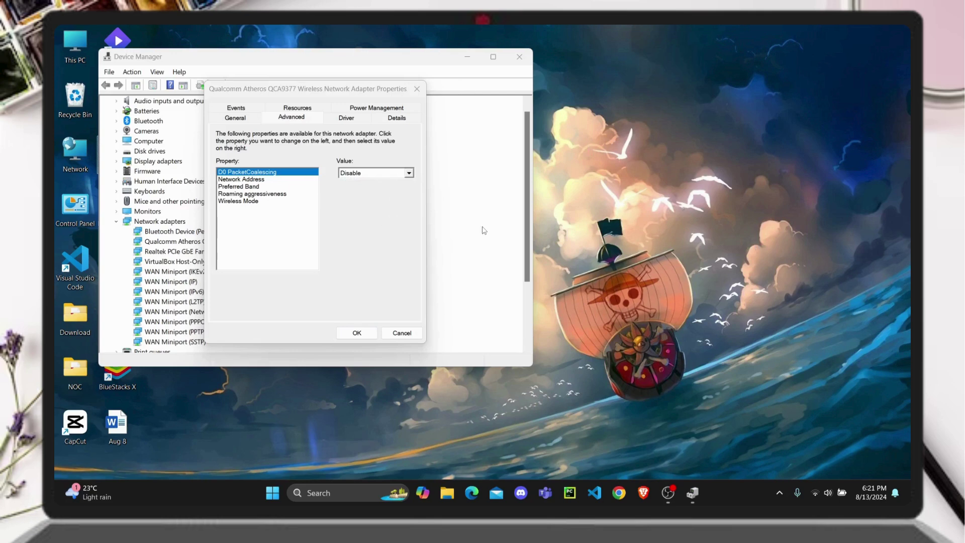
key(XF86AudioMute)
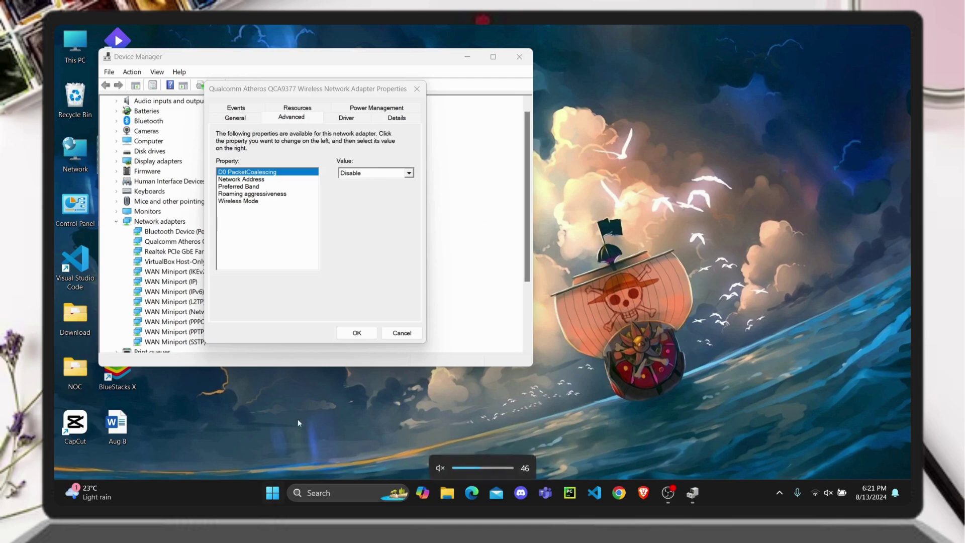
click(356, 334)
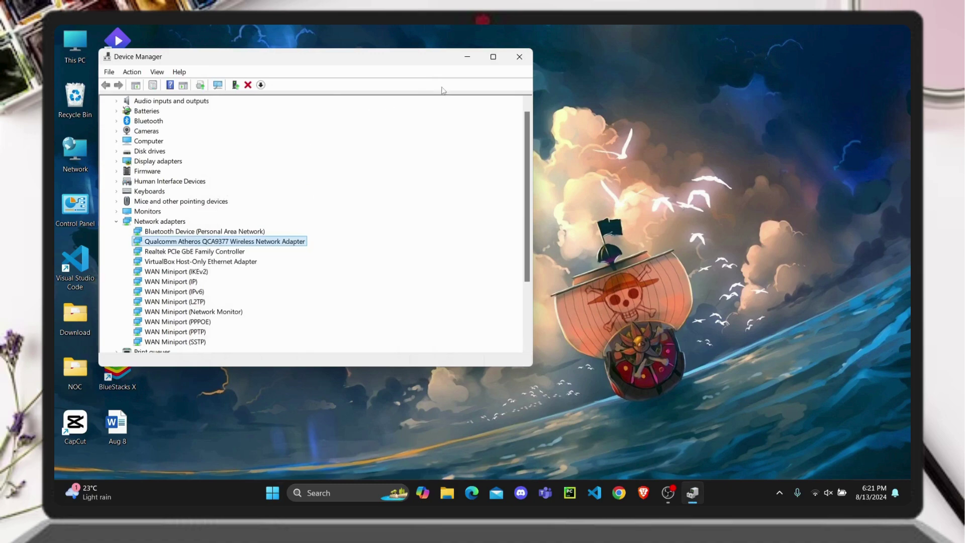
click(520, 56)
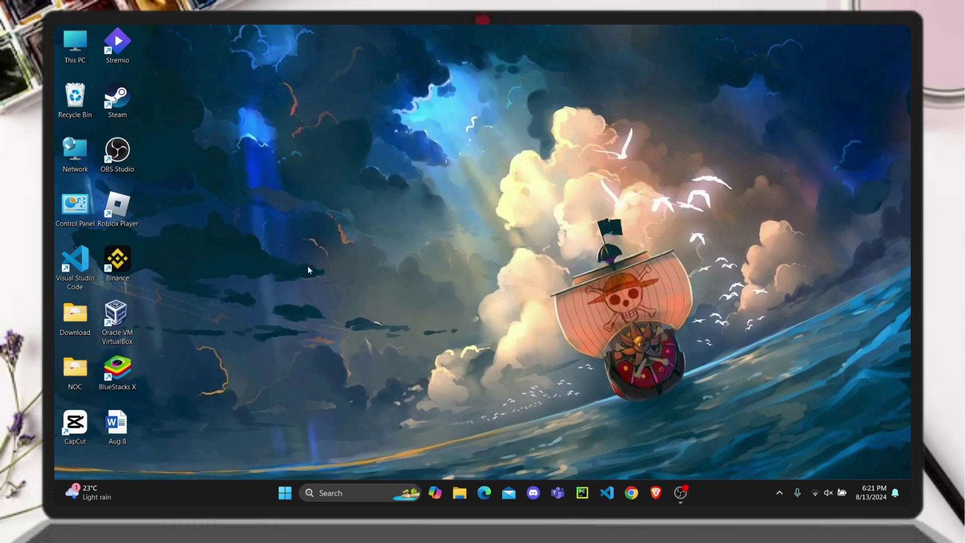
Step: Find and open the Windows Settings app
key(super)
text(settings)
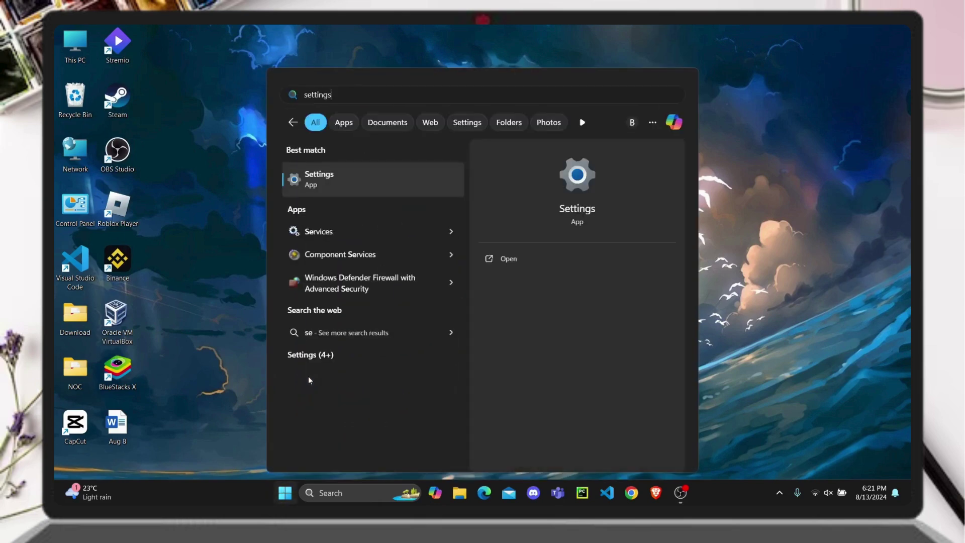
key(Return)
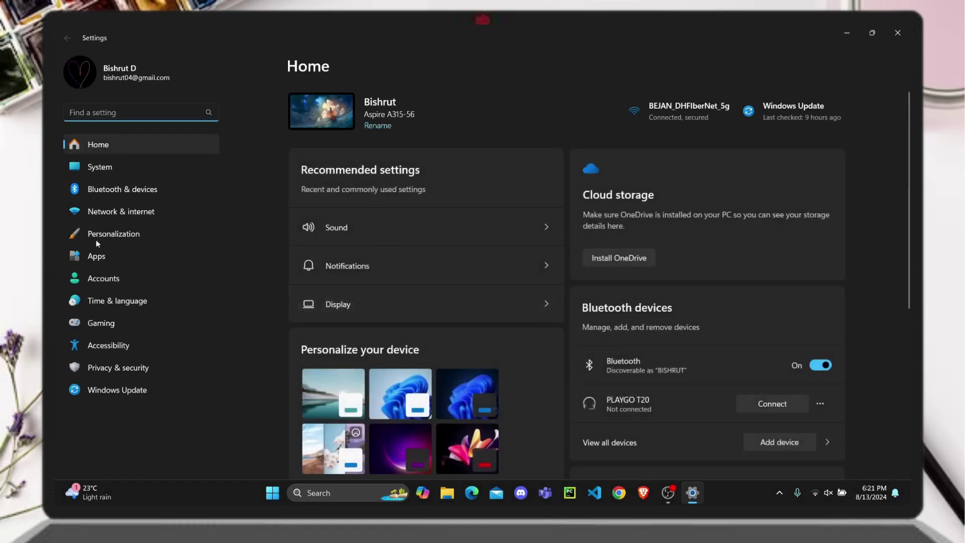
Step: View the other troubleshooters available in the System troubleshooting settings, and close Settings
click(123, 164)
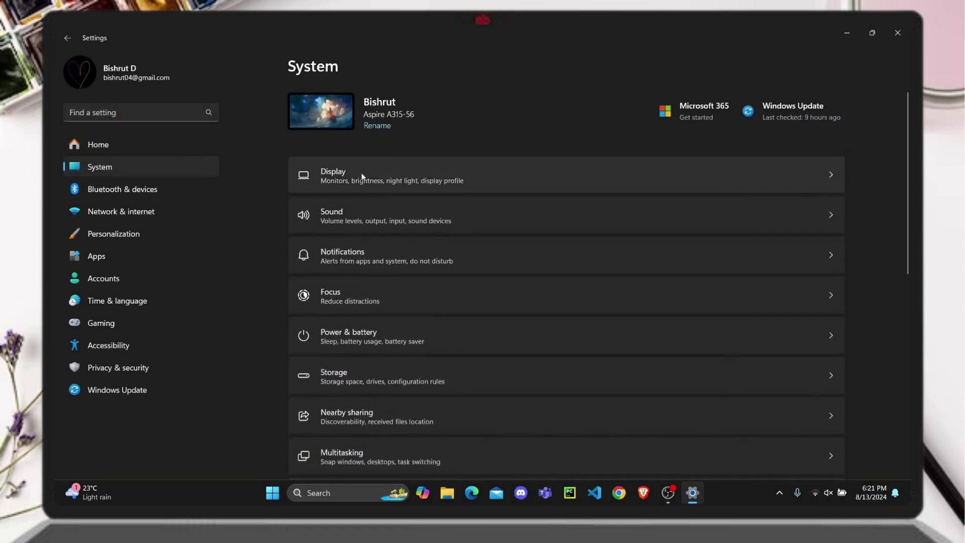
scroll(380, 289, down, 2)
scroll(379, 288, down, 3)
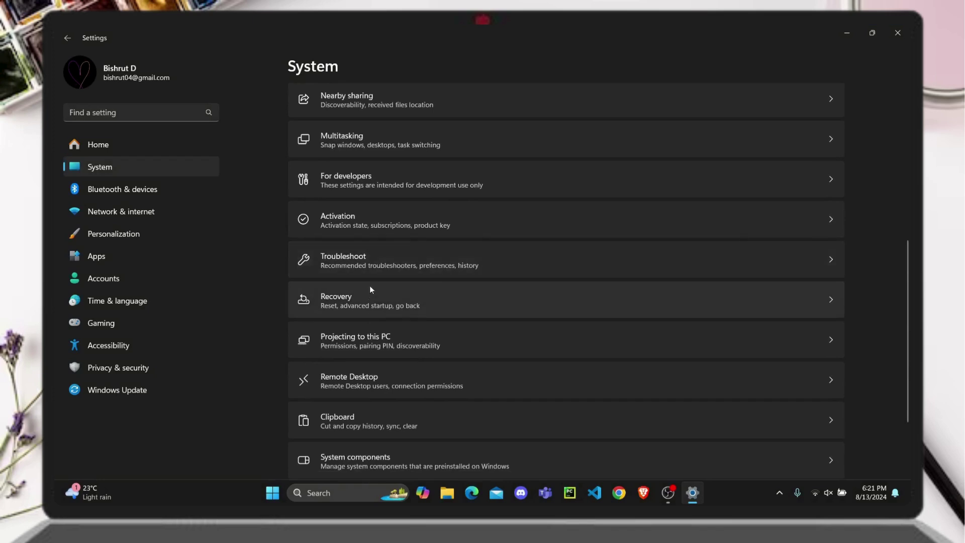
click(373, 275)
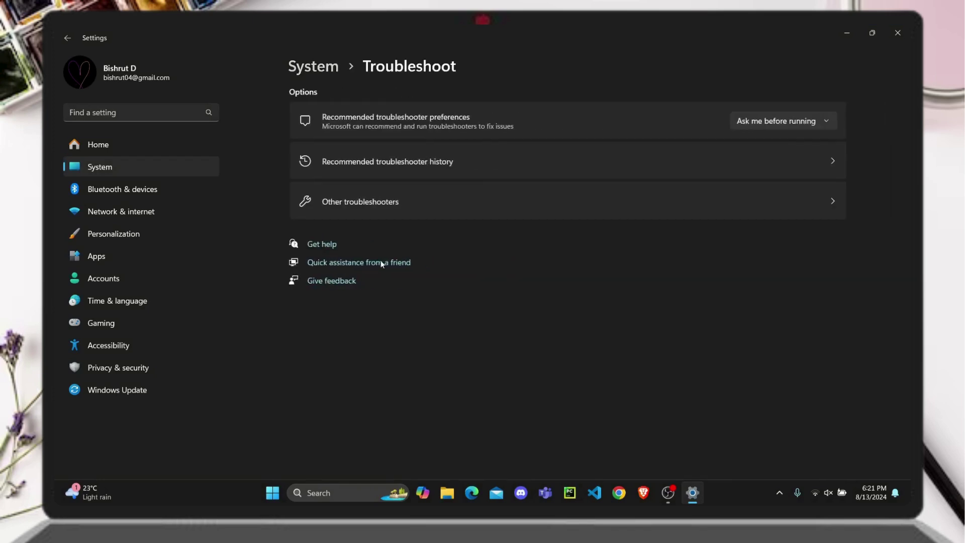
click(378, 200)
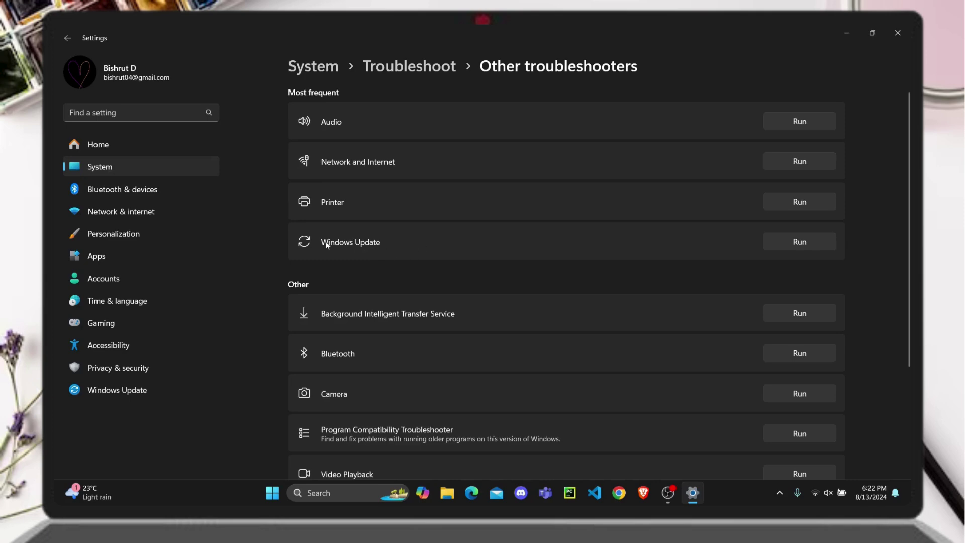
click(897, 33)
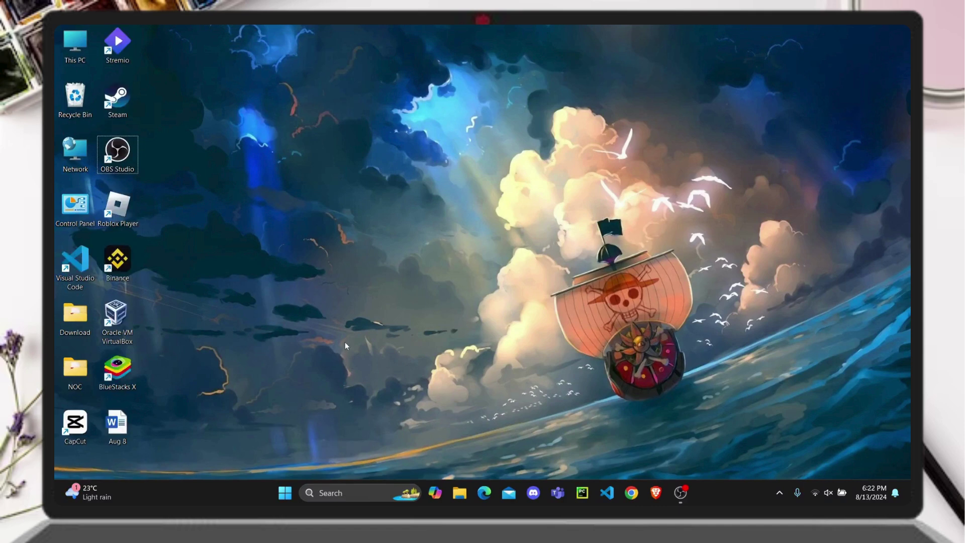
Step: Reopen Device Manager through a Windows search
click(344, 493)
text(evi)
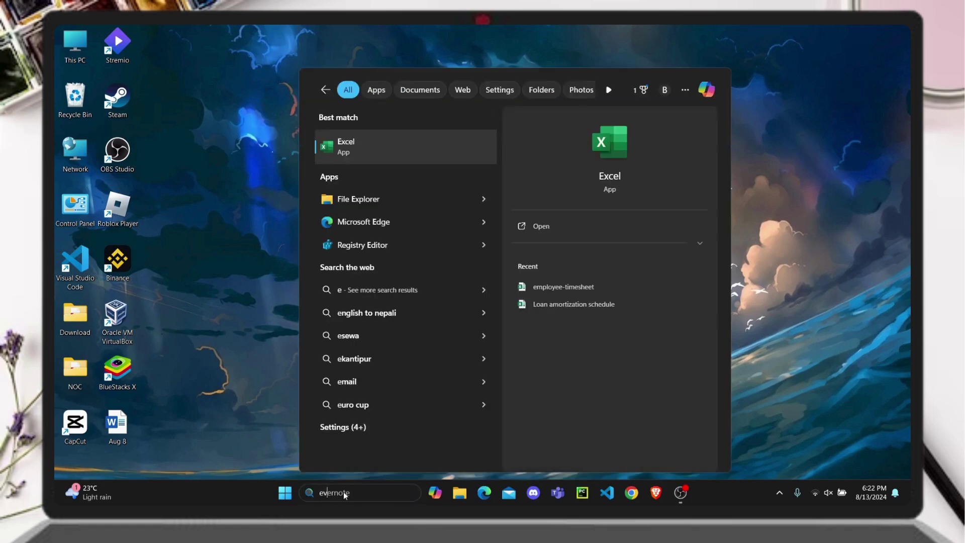
key(BackSpace)
key(BackSpace)
key(BackSpace)
text(devi)
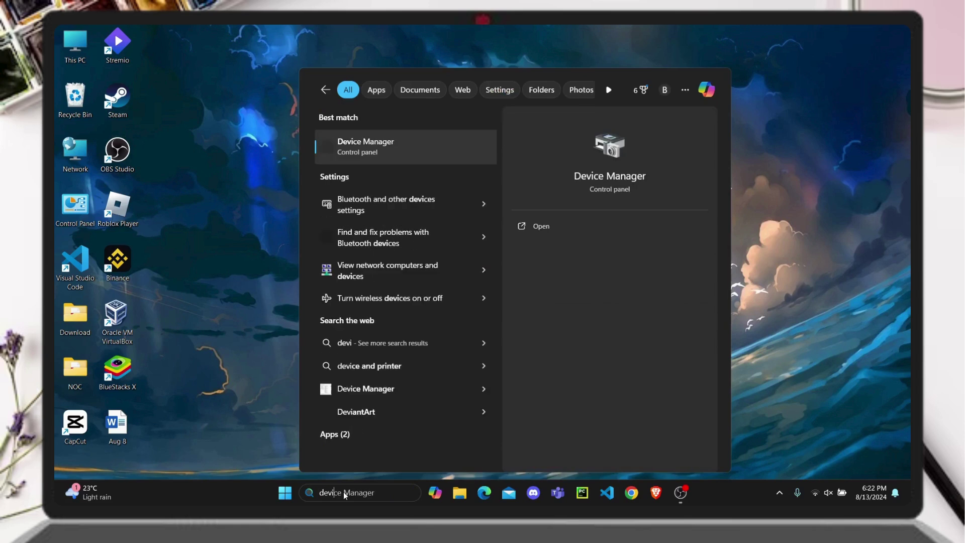
key(Return)
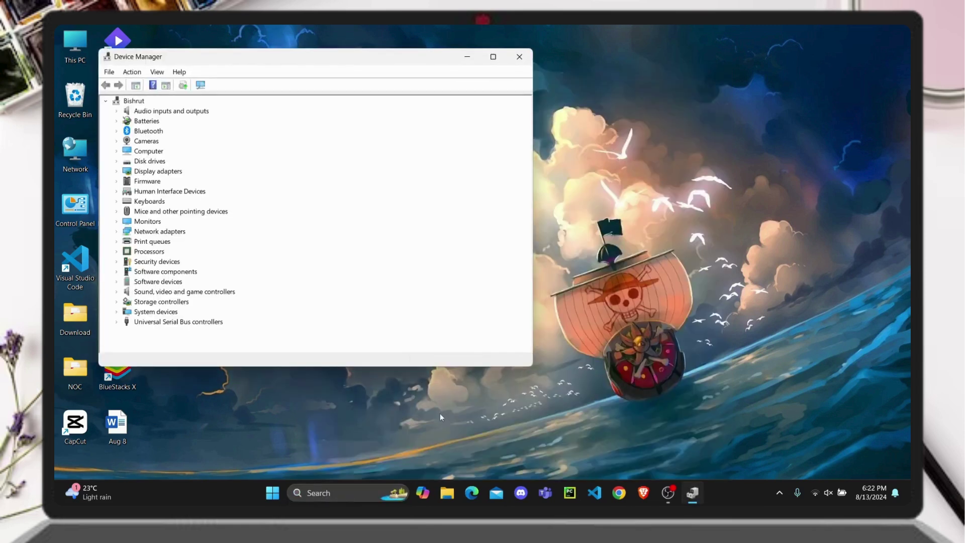
Step: Run an automatic driver update search for the Qualcomm Atheros QCA9377 Wireless Network Adapter, and close Device Manager
click(137, 234)
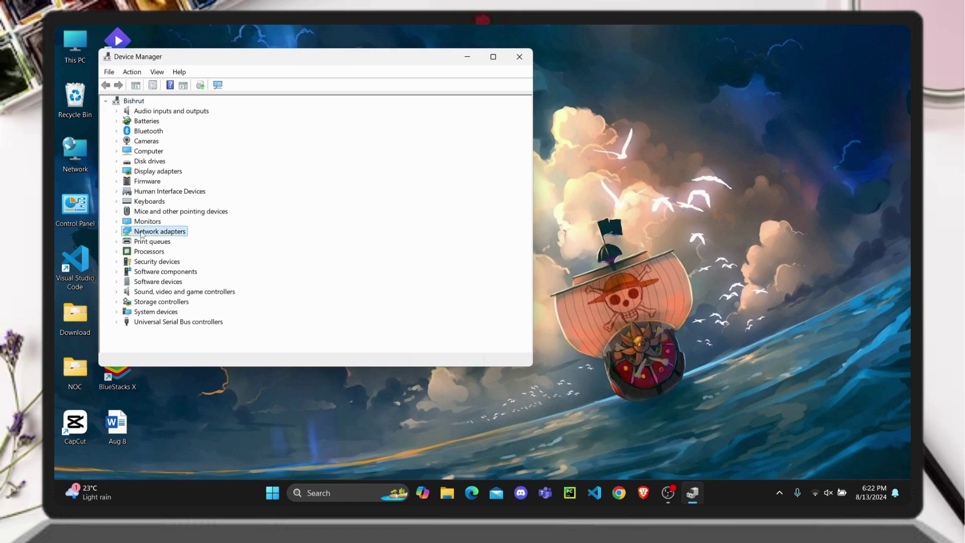
click(117, 232)
scroll(152, 245, down, 2)
scroll(161, 236, up, 1)
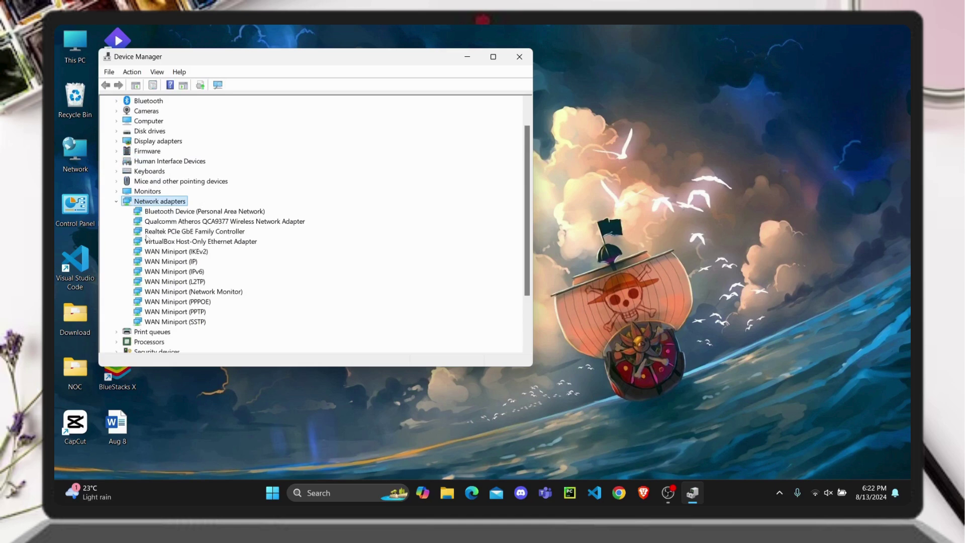
right_click(207, 222)
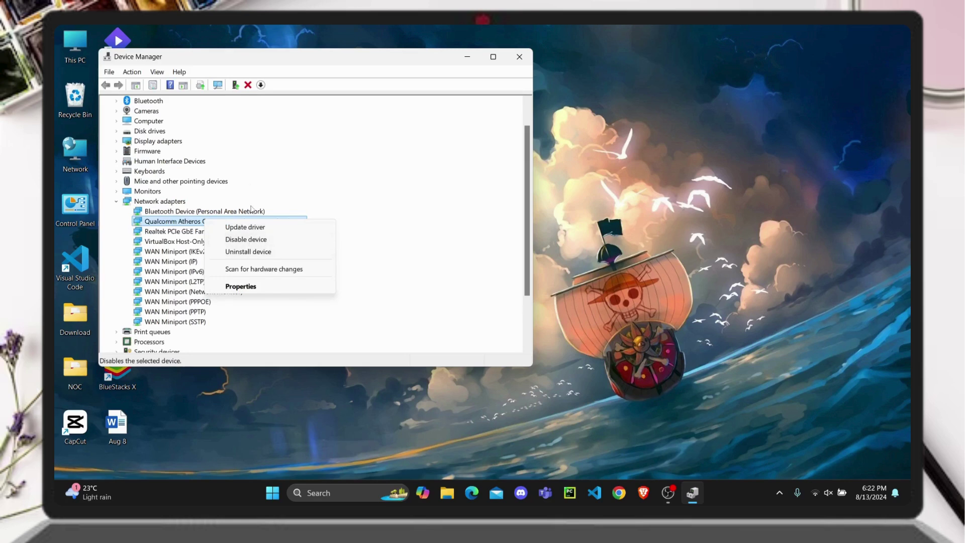
click(251, 228)
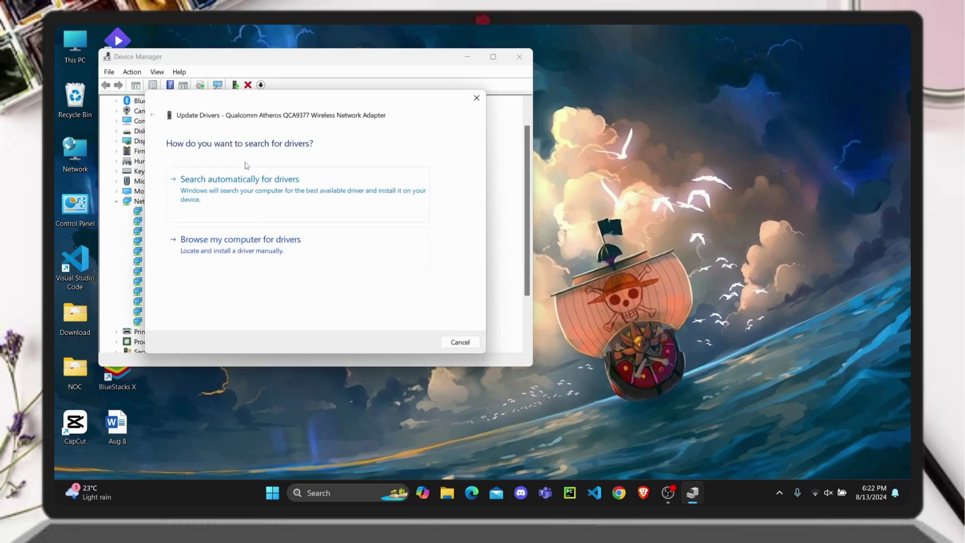
click(252, 193)
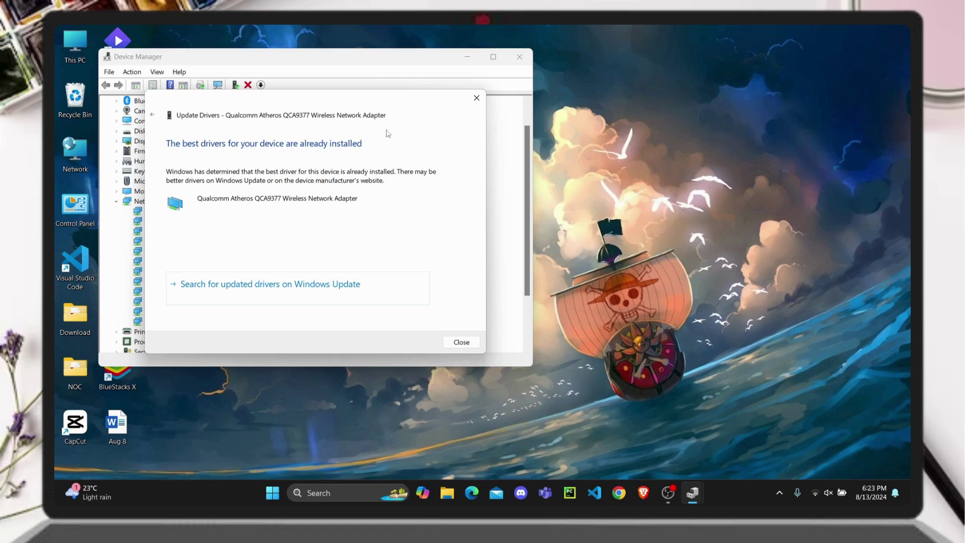
click(477, 98)
click(525, 59)
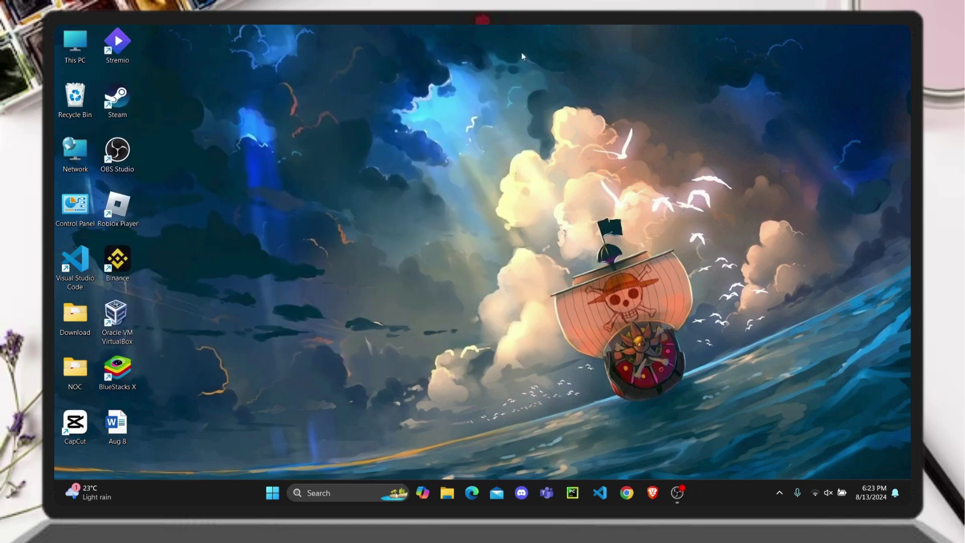